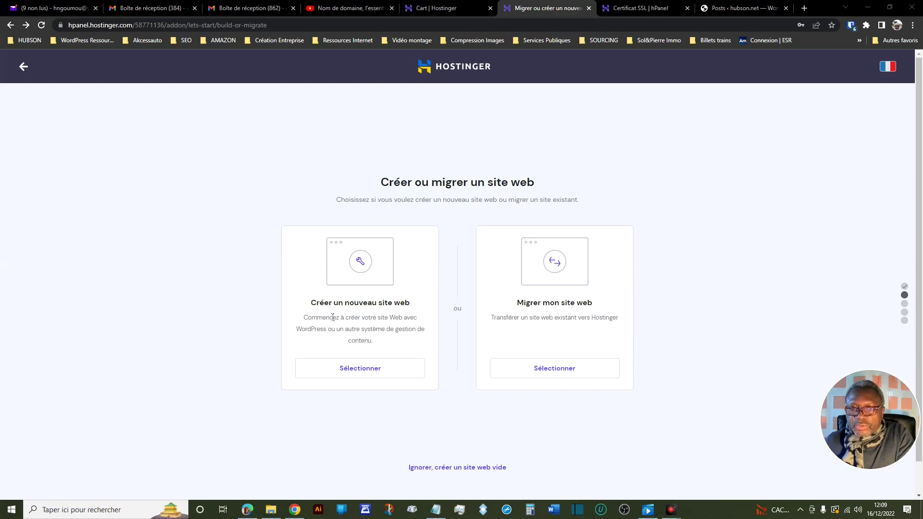
Step: Choose to create a new website with WordPress and continue with the administrator's e-mail and password
left_click(356, 374)
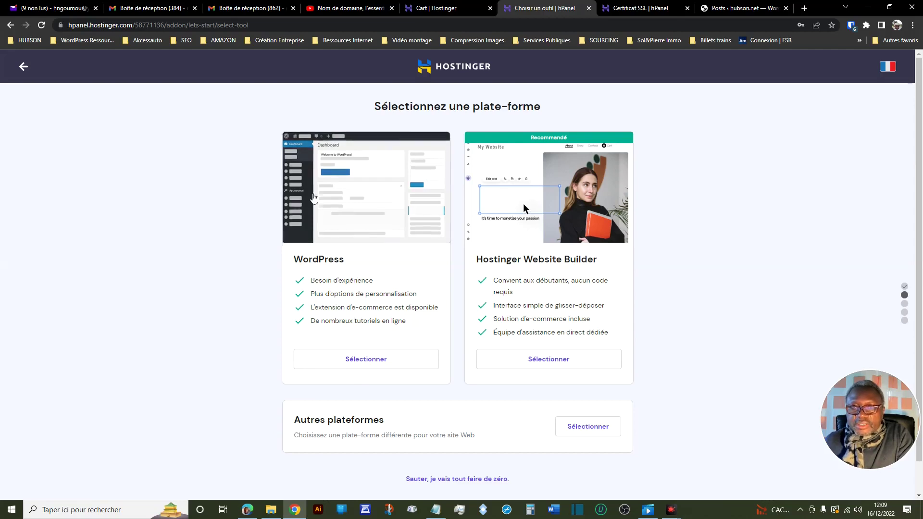
left_click(369, 364)
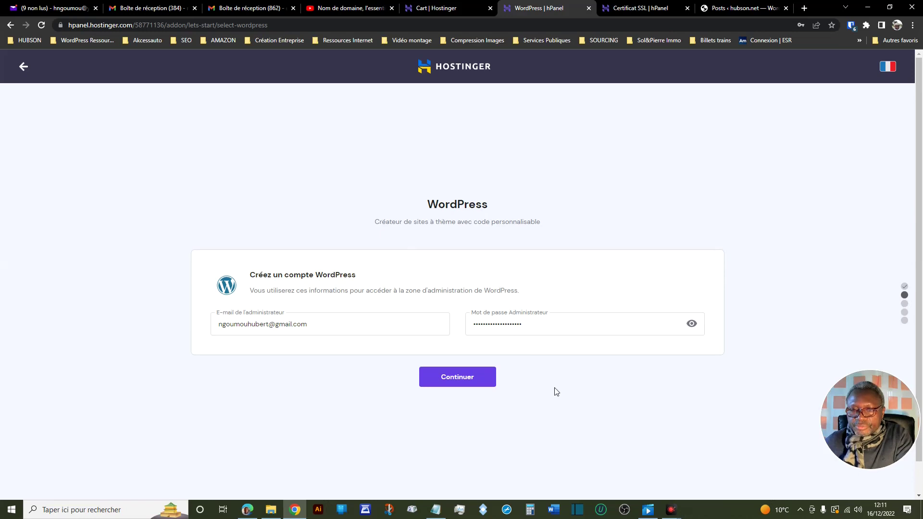
left_click(456, 379)
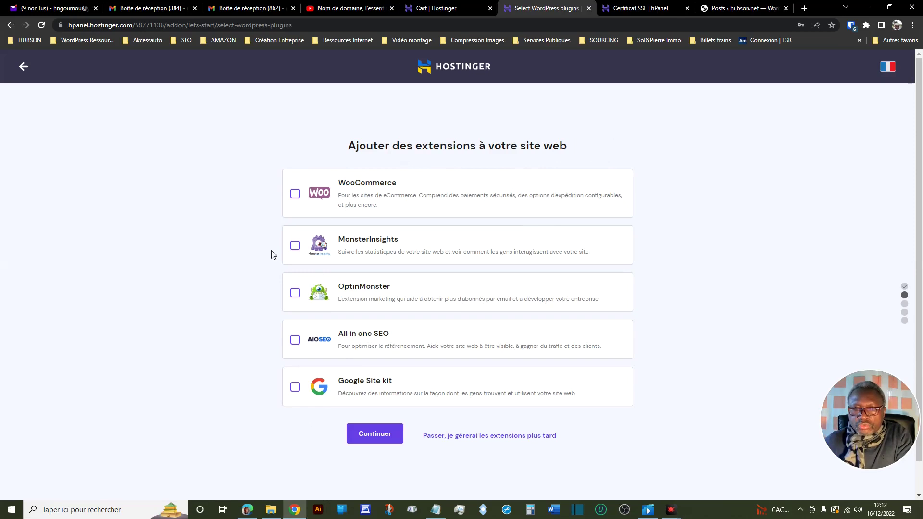
Step: Skip both the suggested extensions and the template choice for the new WordPress site
left_click(450, 439)
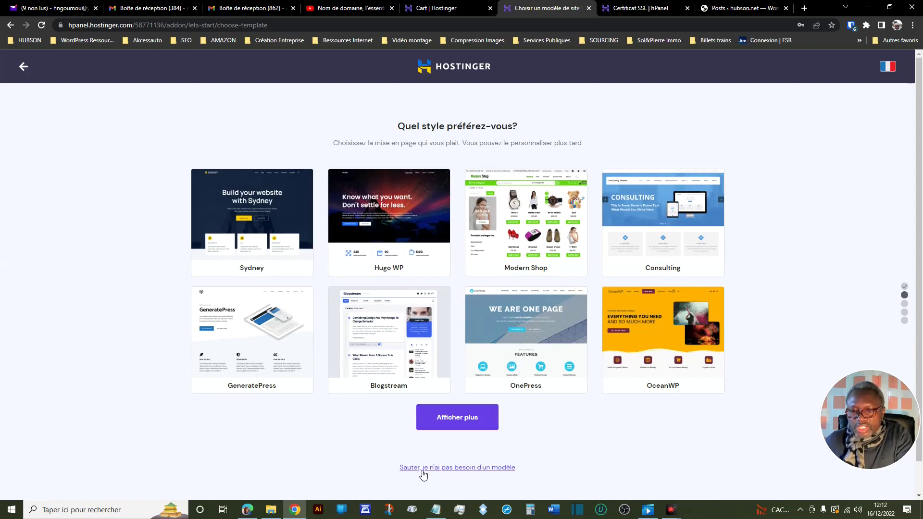
left_click(494, 472)
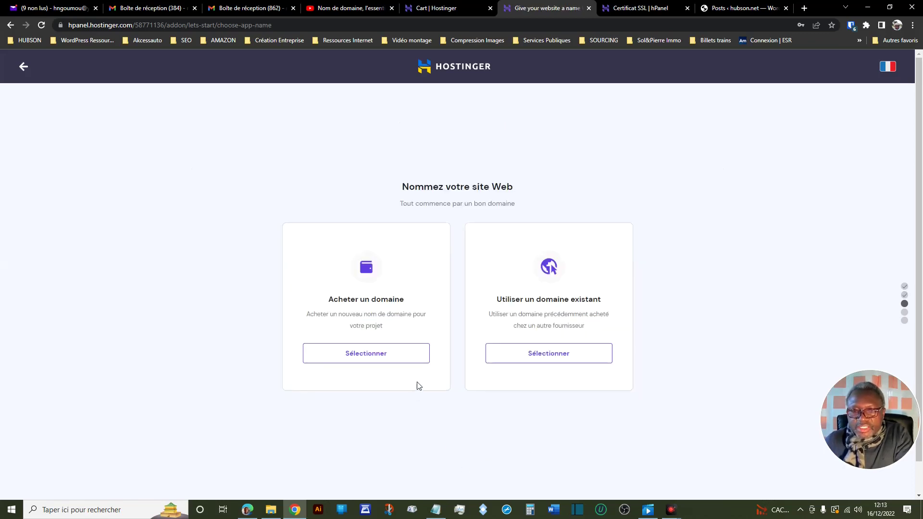
Step: Search for gamandari.fr as a new domain to buy and review the domain offers with their yearly prices
left_click(419, 354)
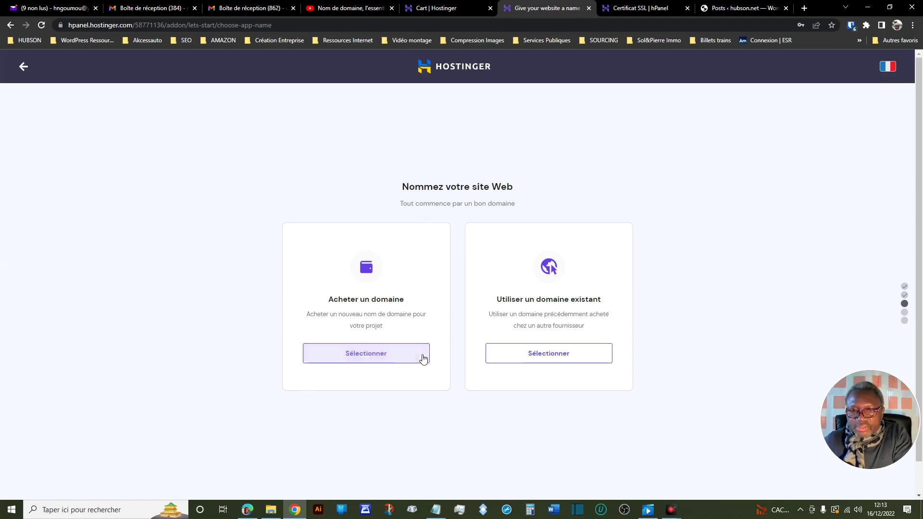
left_click(378, 358)
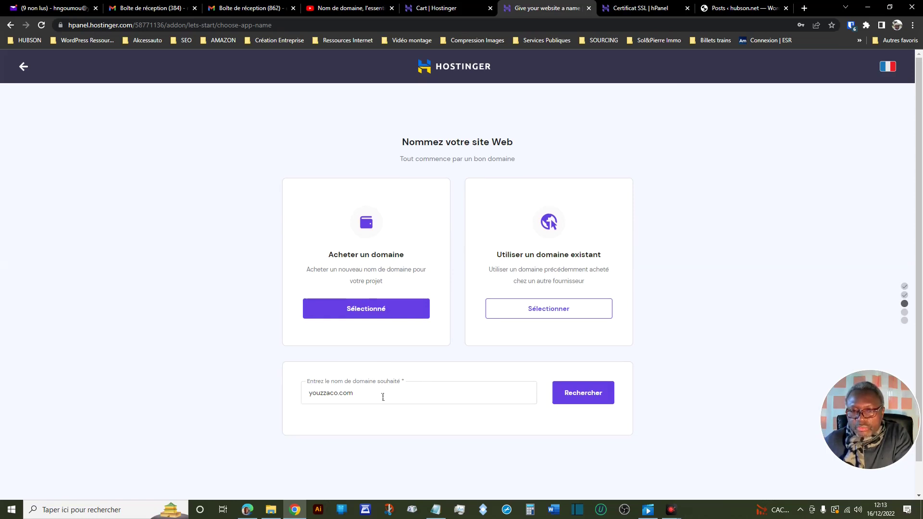
left_click_drag(362, 393, 305, 395)
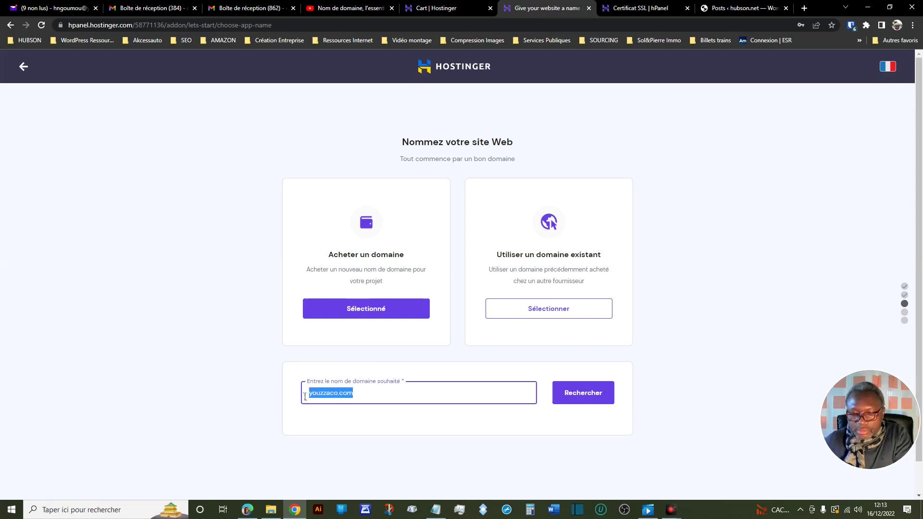
key("BackSpace")
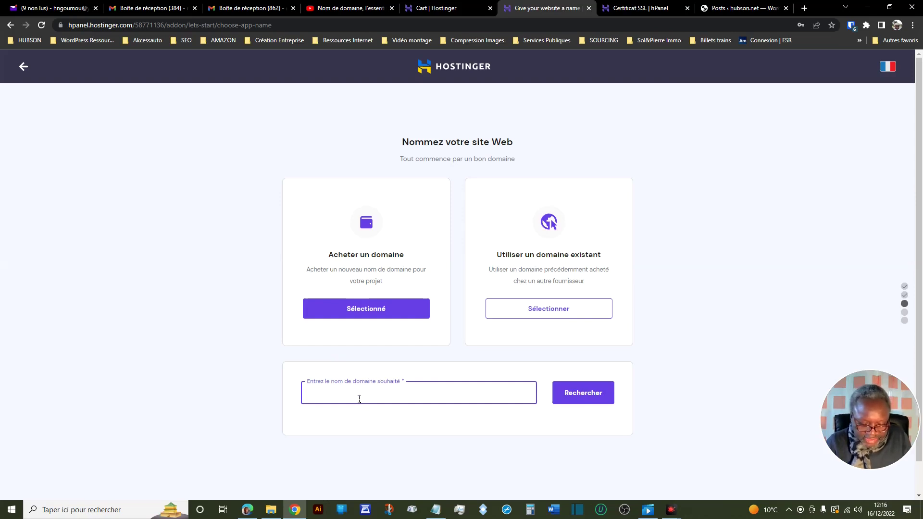
type("gamand")
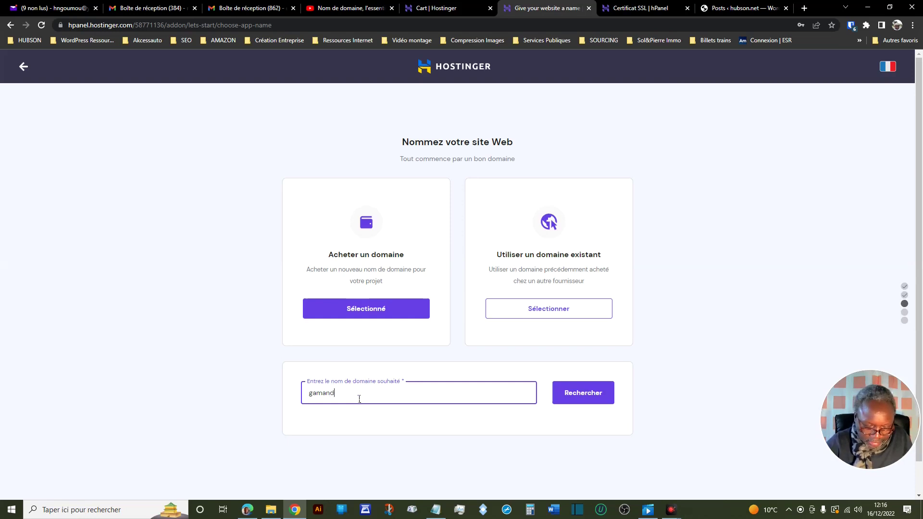
type("ar")
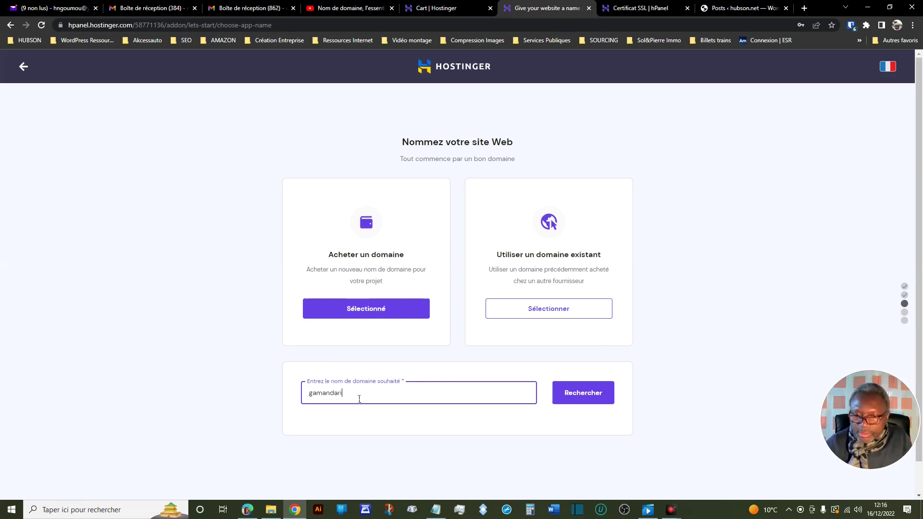
type("i")
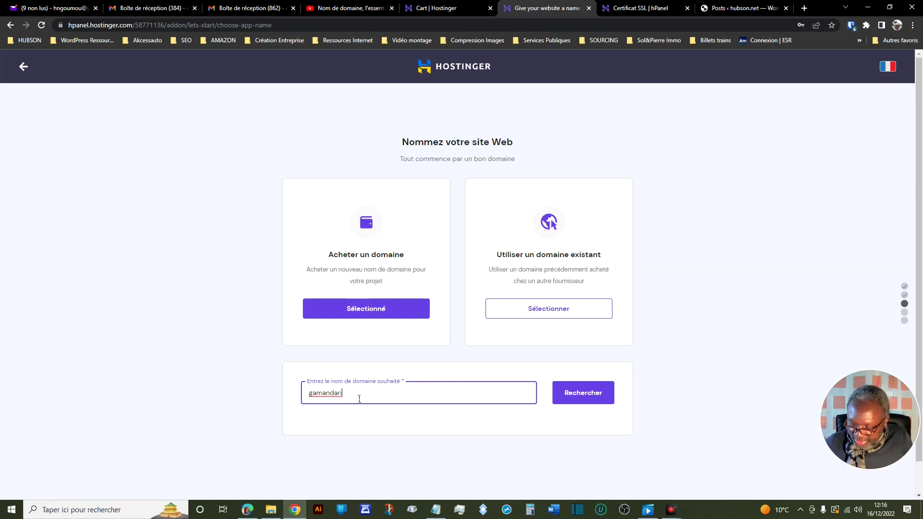
type(".fr")
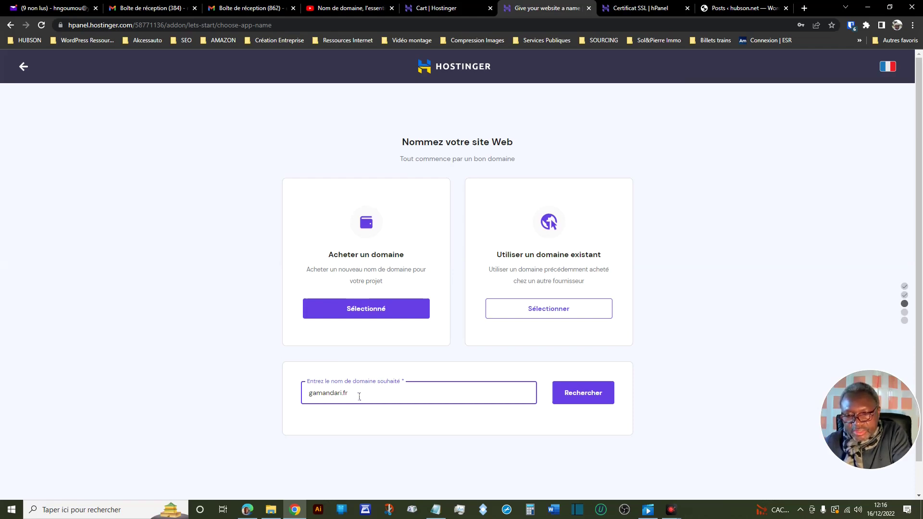
left_click(588, 395)
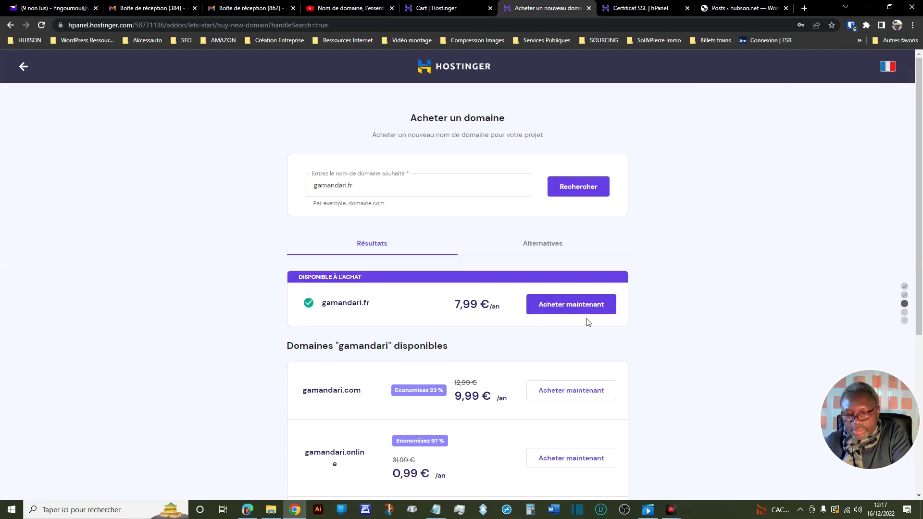
scroll(476, 356, "down", 3)
scroll(447, 307, "down", 1)
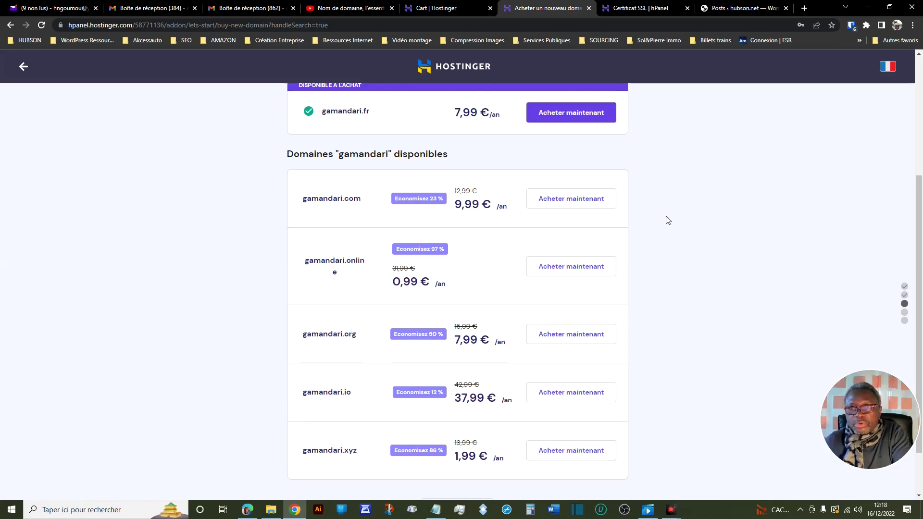
scroll(668, 220, "up", 1)
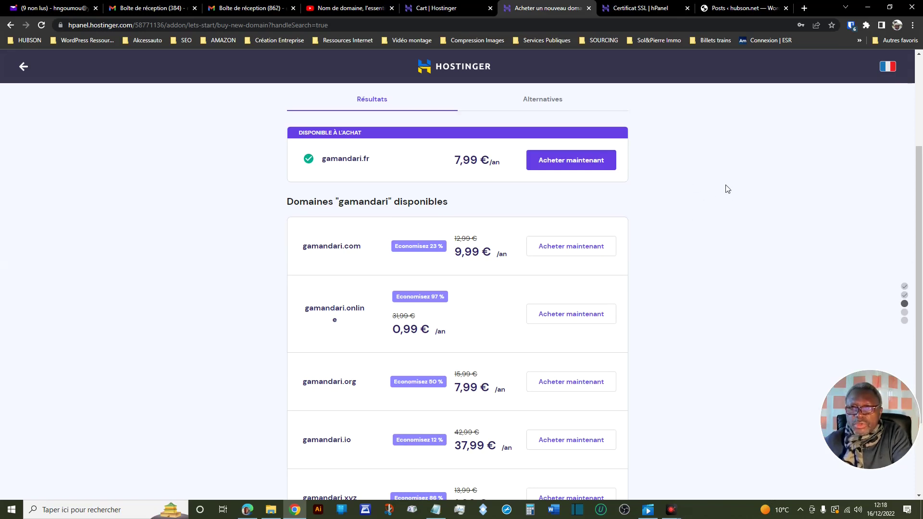
scroll(697, 200, "up", 1)
scroll(697, 200, "up", 1)
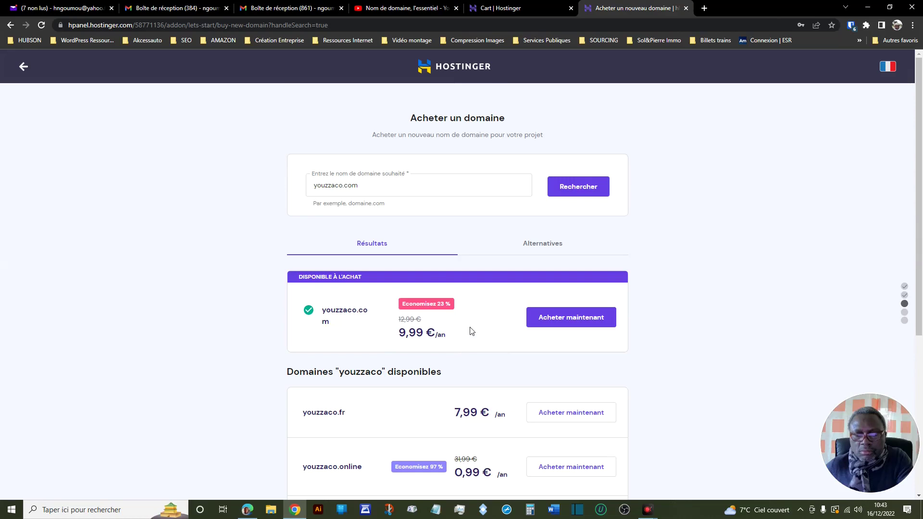
Step: Return to naming the website, select the owned domain hubson.net and finish the configuration
left_click(24, 67)
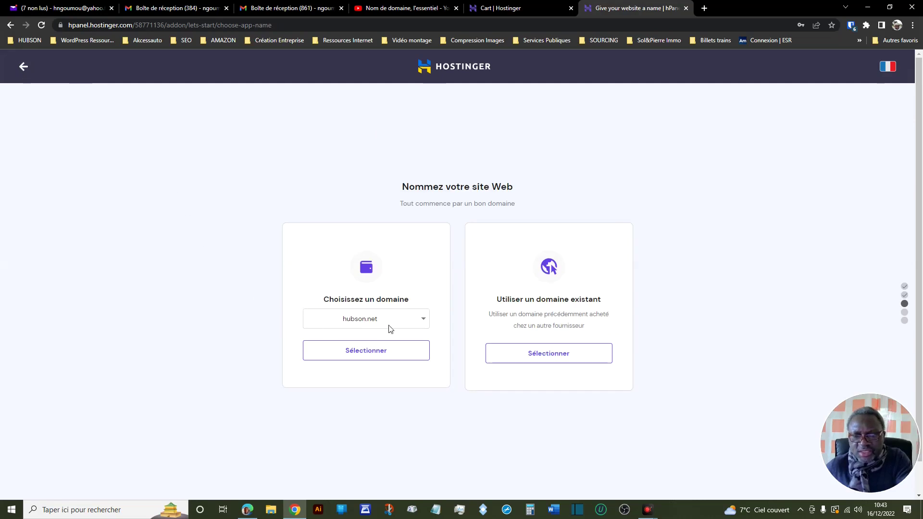
left_click(371, 354)
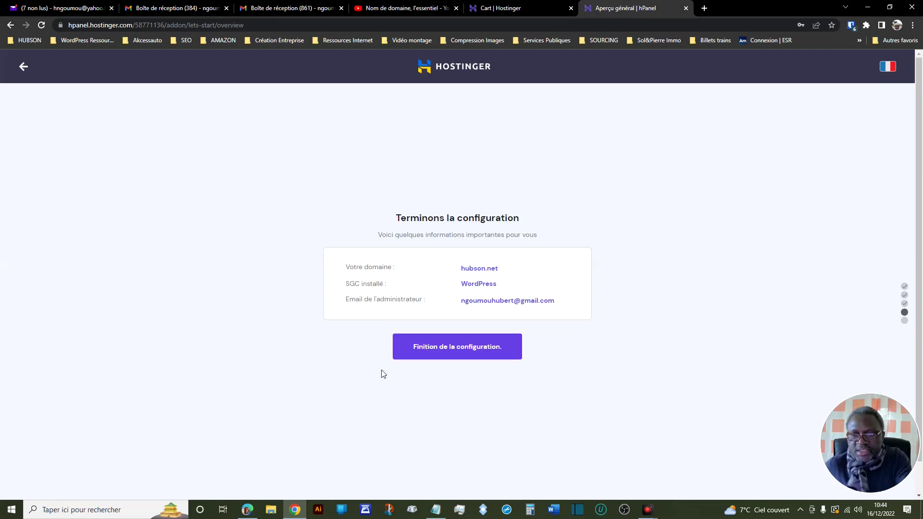
left_click(455, 353)
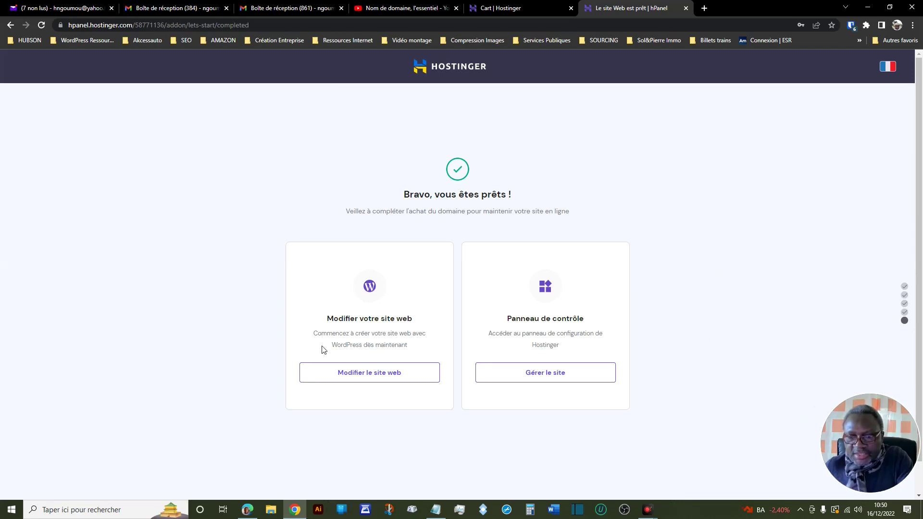
Step: Open the new website for editing in WordPress, dismiss the block editor welcome guide and show the list of posts
left_click(381, 376)
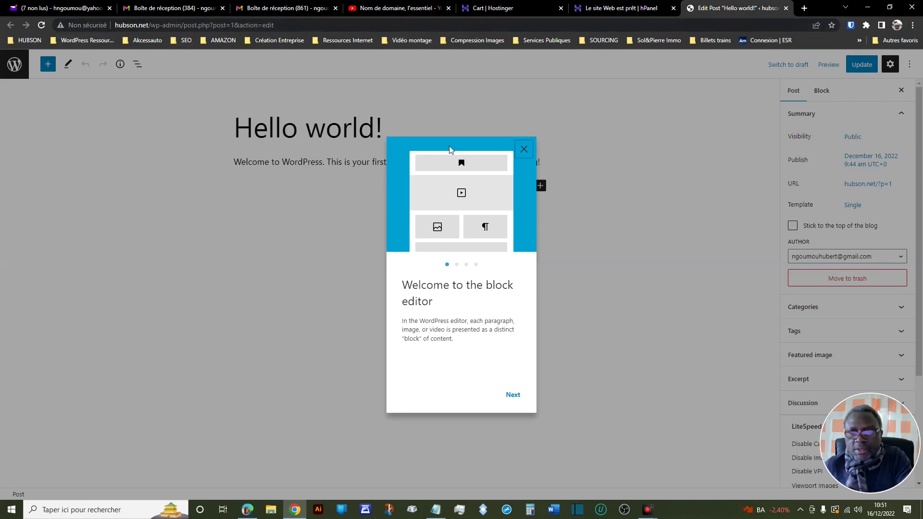
left_click(523, 147)
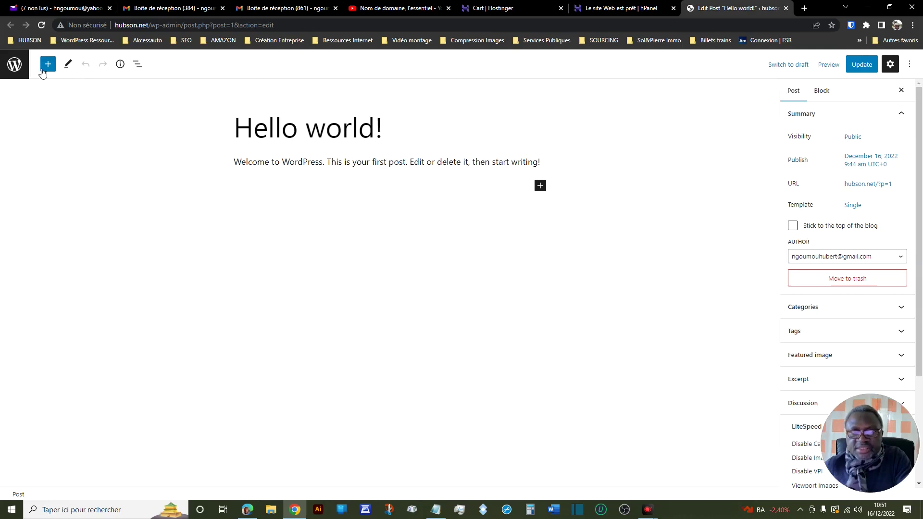
left_click(15, 68)
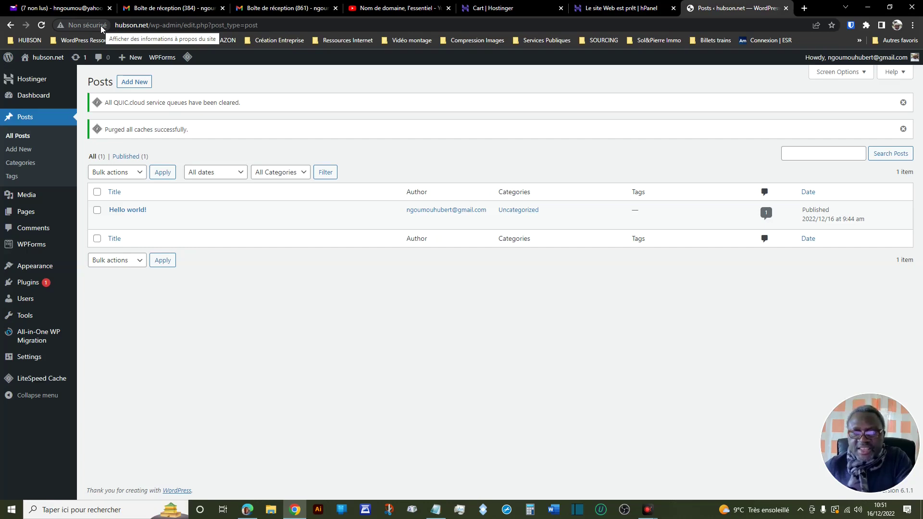
Step: Switch back to the Hostinger setup page and open the control panel to manage the new site
left_click(619, 10)
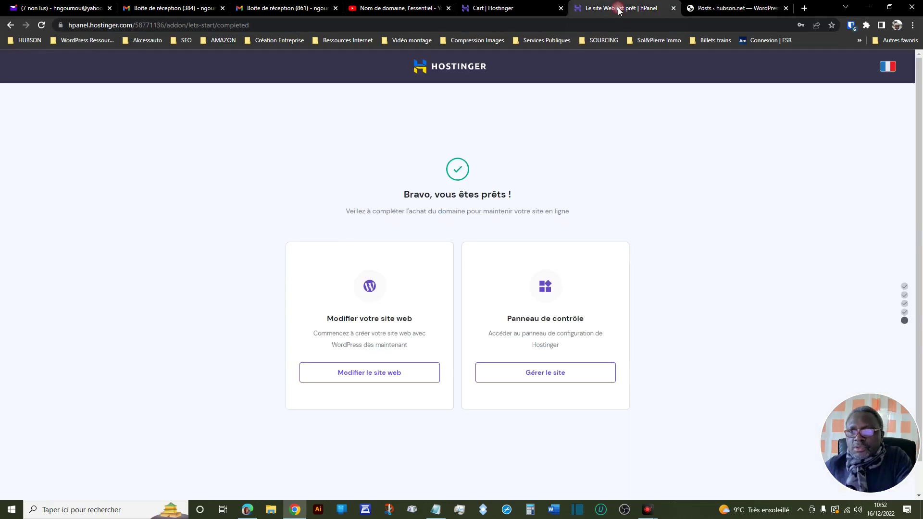
left_click(546, 383)
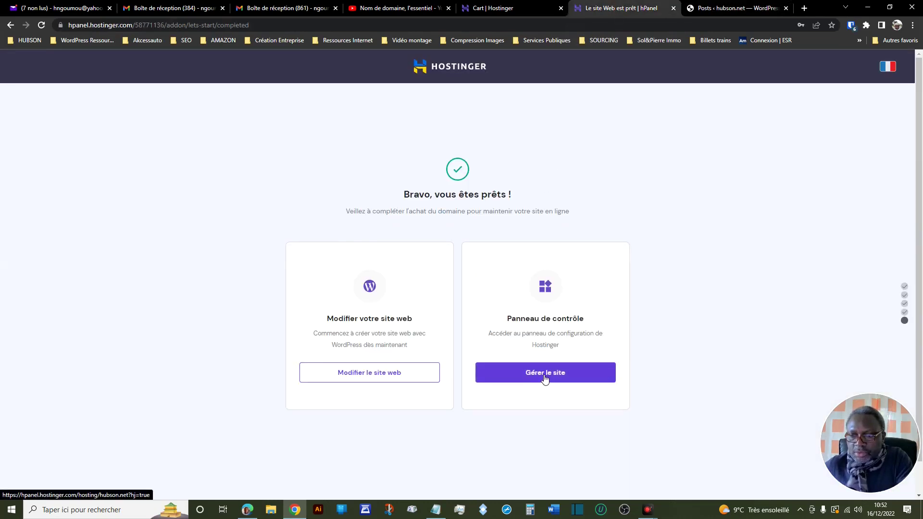
left_click(545, 380)
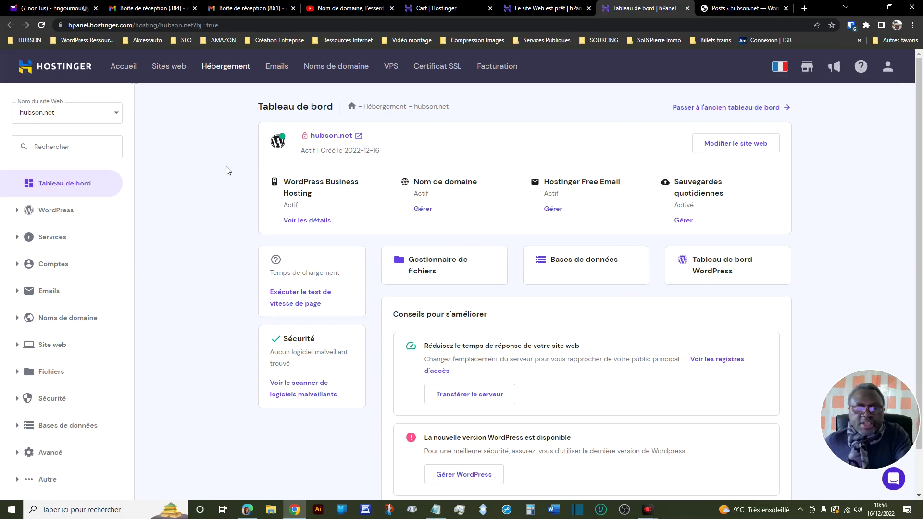
Step: Visit the account's home page, then manage hubson.net from the list of hosted websites
left_click(127, 69)
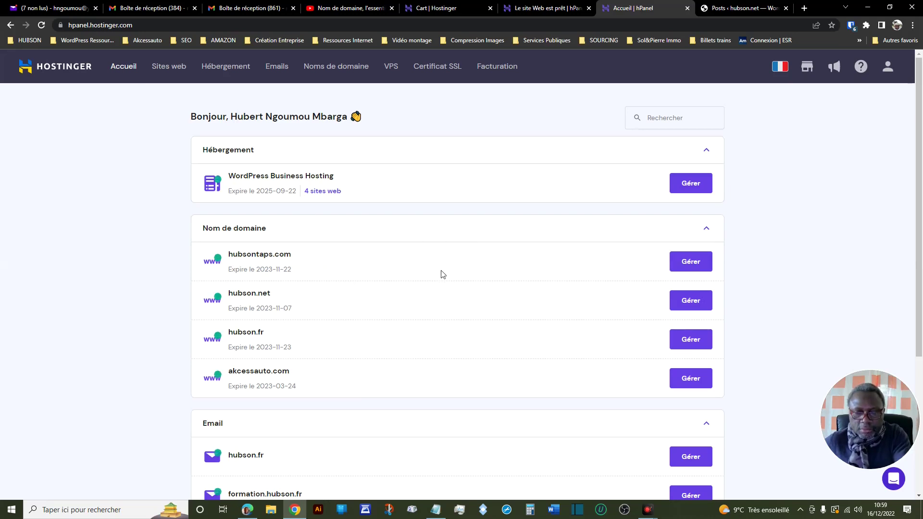
left_click(224, 67)
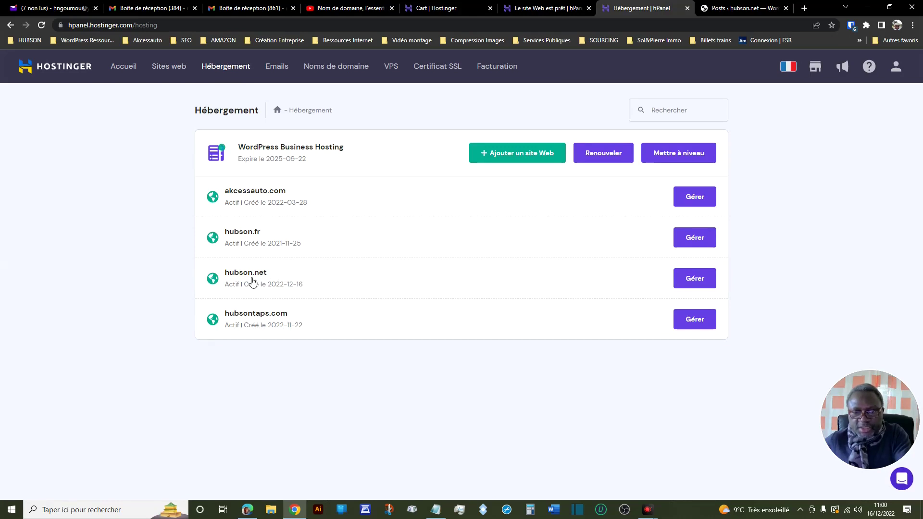
left_click(694, 284)
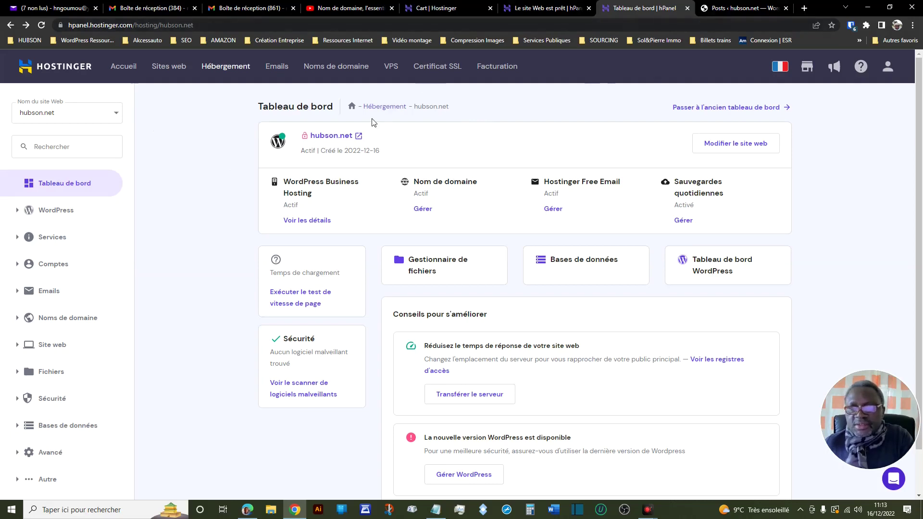
Step: Check the site's WordPress posts page, then open the WordPress dashboard of hubson.net in Hostinger and examine its SSL certificate option
left_click(725, 10)
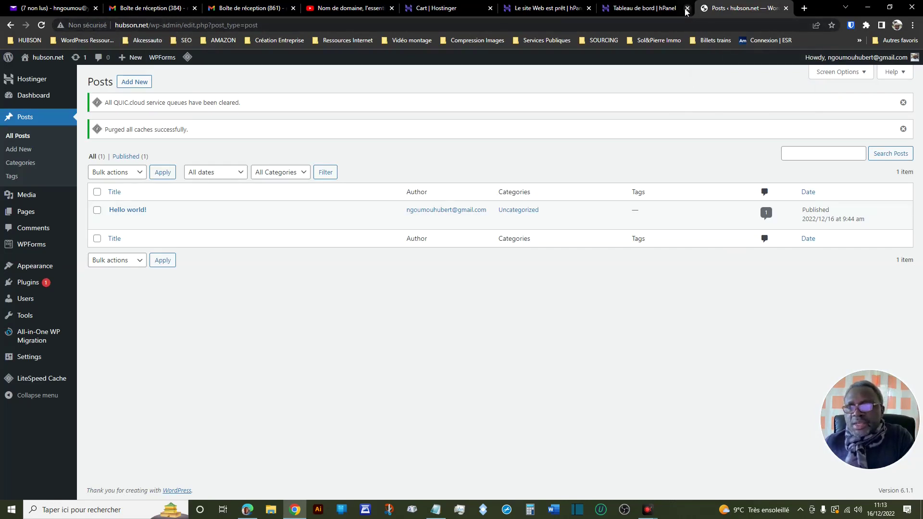
left_click(644, 8)
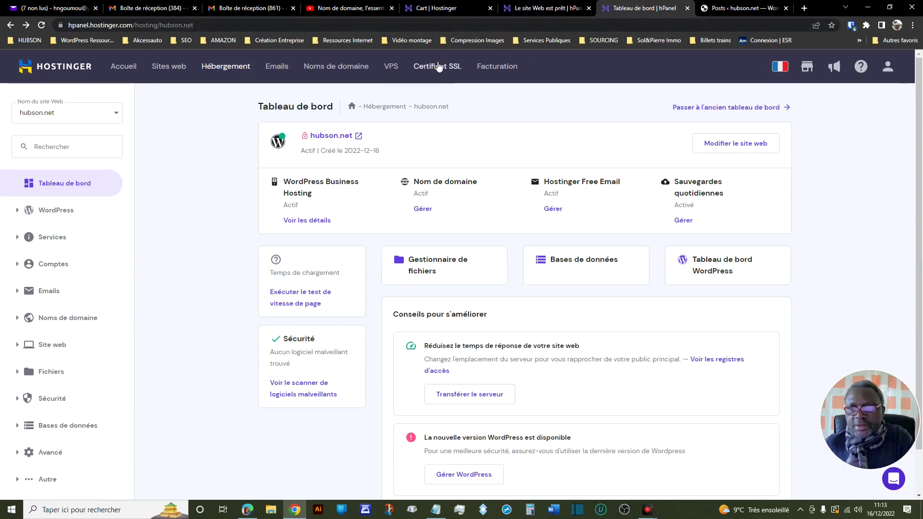
left_click(454, 71)
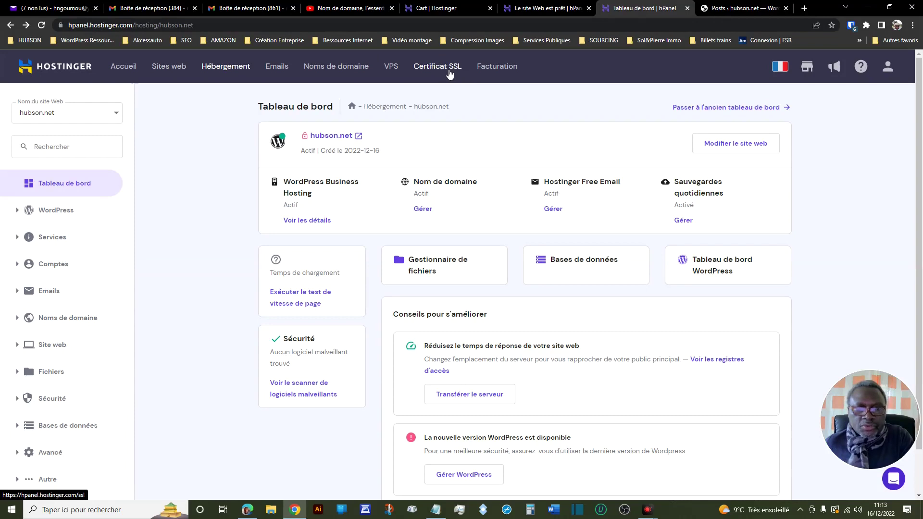
left_click(17, 212)
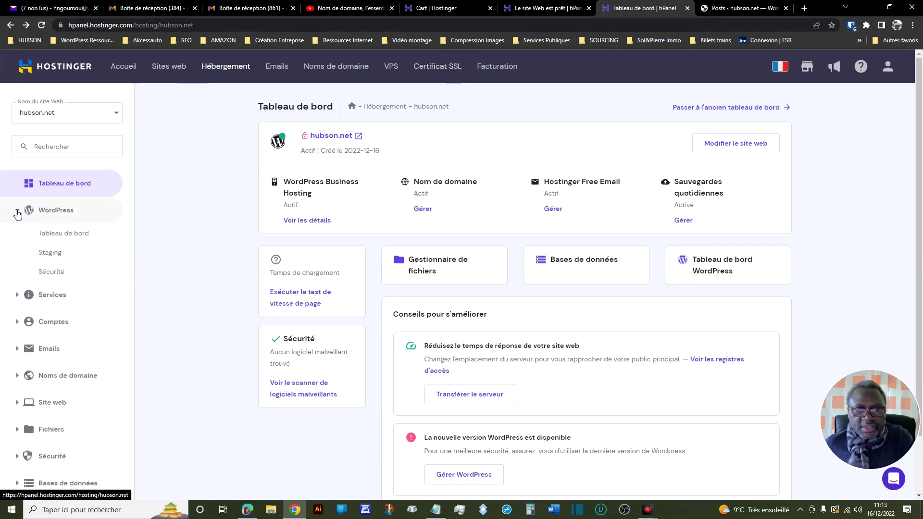
left_click(63, 242)
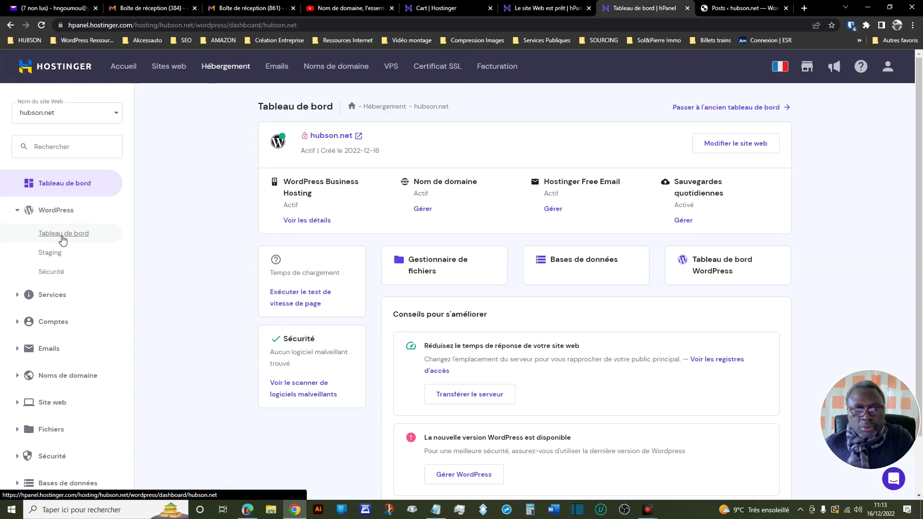
scroll(412, 253, "down", 2)
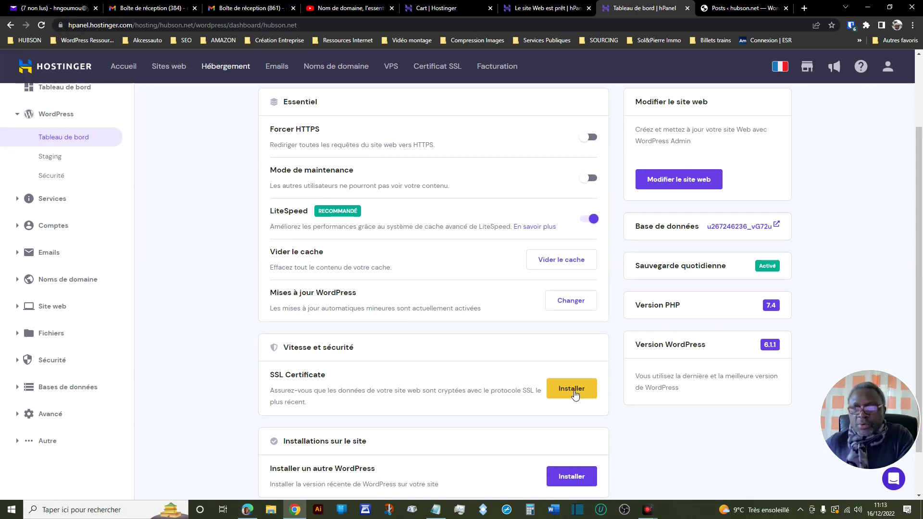
Step: Install a free SSL certificate on the website hubson.net from the account's SSL certificates page
left_click(443, 71)
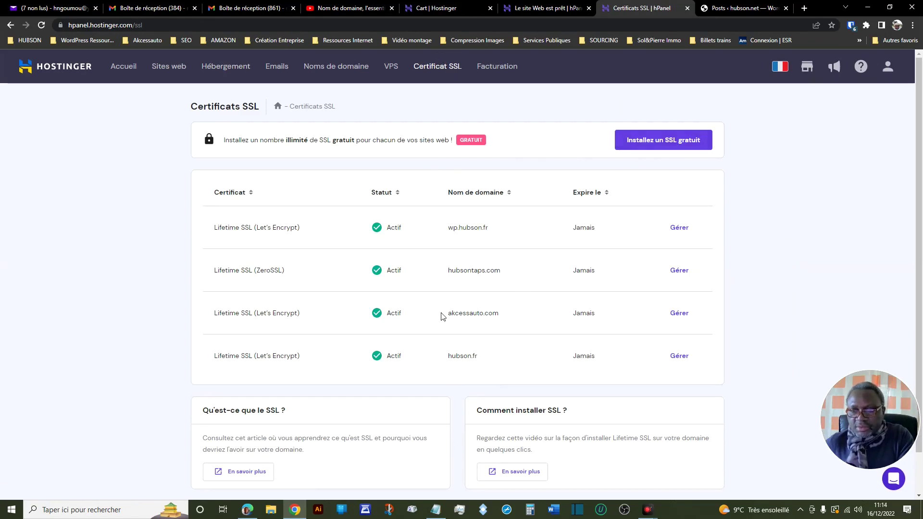
left_click(656, 143)
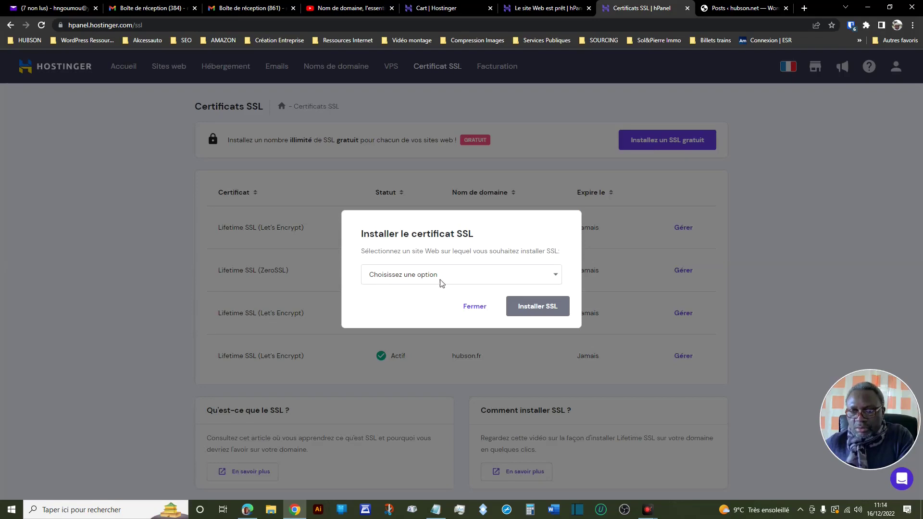
left_click(557, 278)
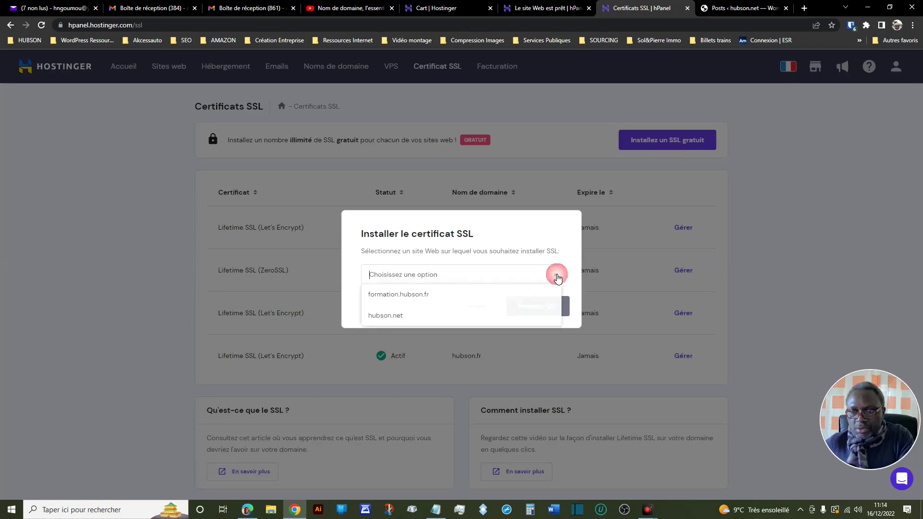
left_click(386, 319)
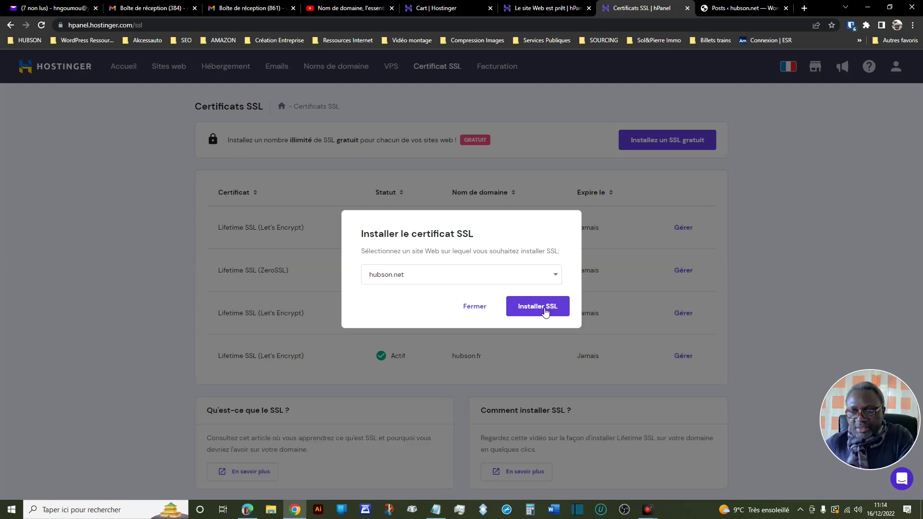
left_click(545, 311)
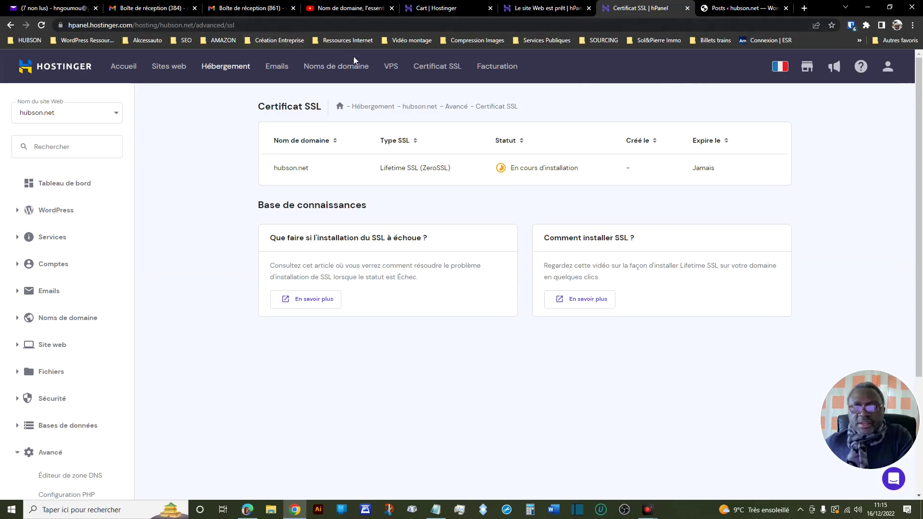
Step: Open the WordPress dashboard of hubson.net in Hostinger and check its SSL certificate status and Force HTTPS setting
left_click(726, 8)
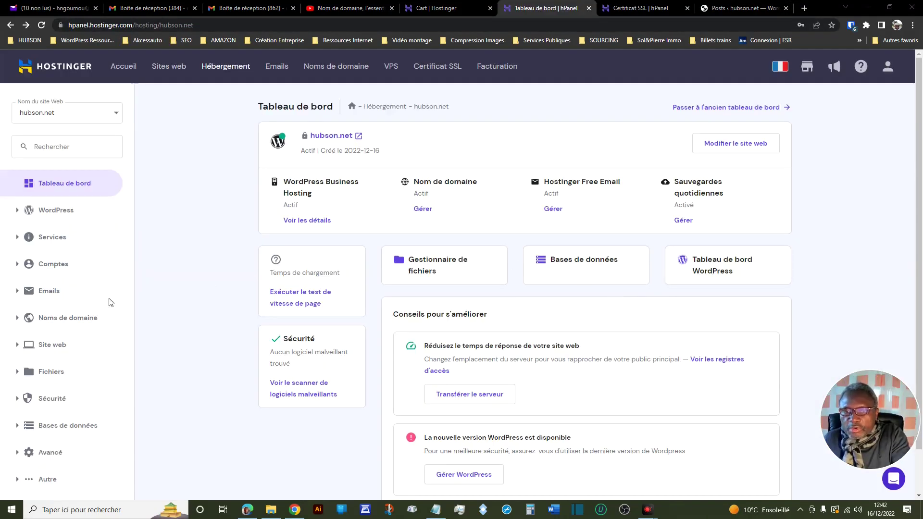
left_click(42, 213)
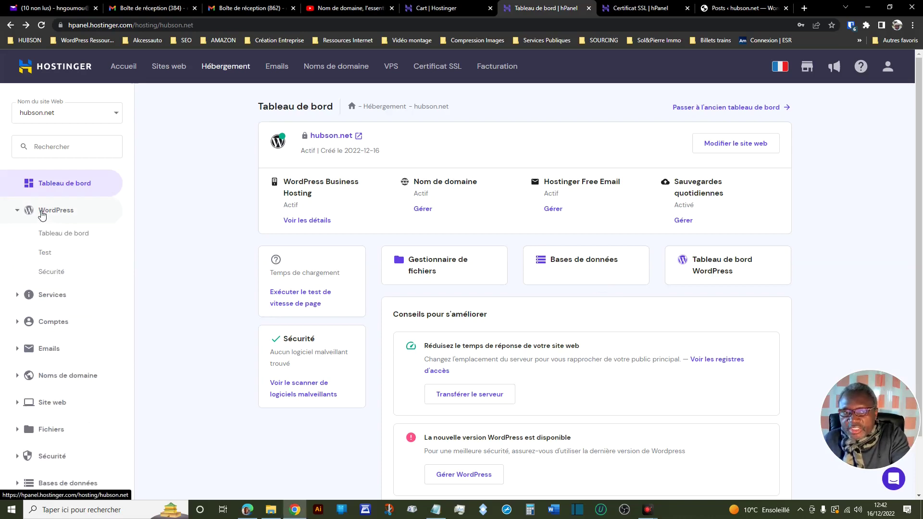
left_click(60, 236)
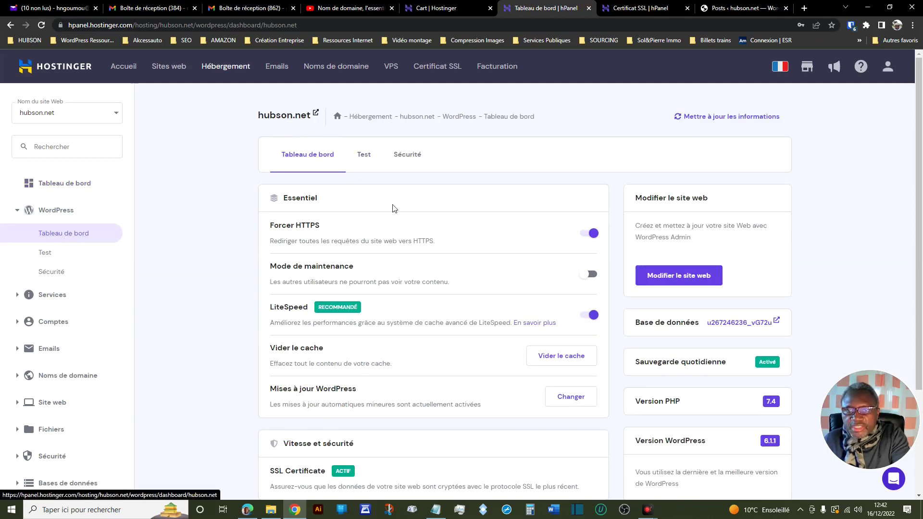
scroll(488, 362, "down", 1)
scroll(488, 361, "down", 2)
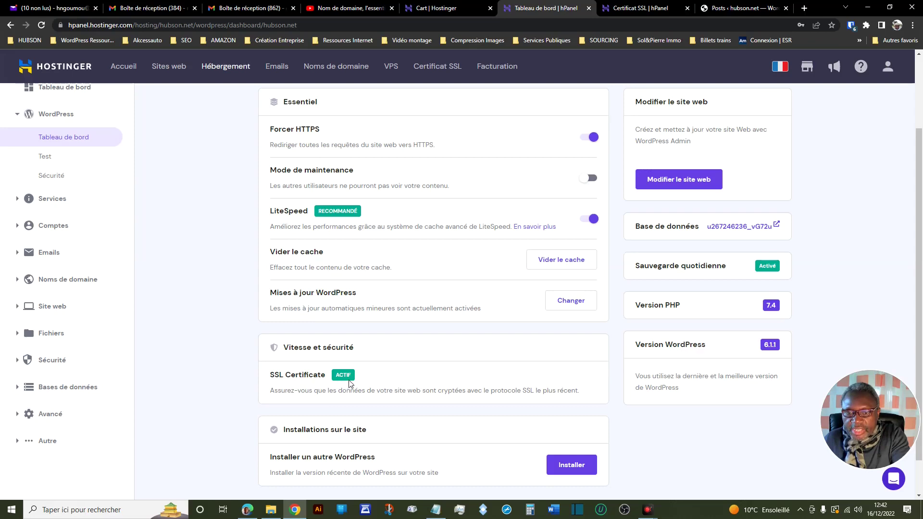
scroll(442, 379, "up", 2)
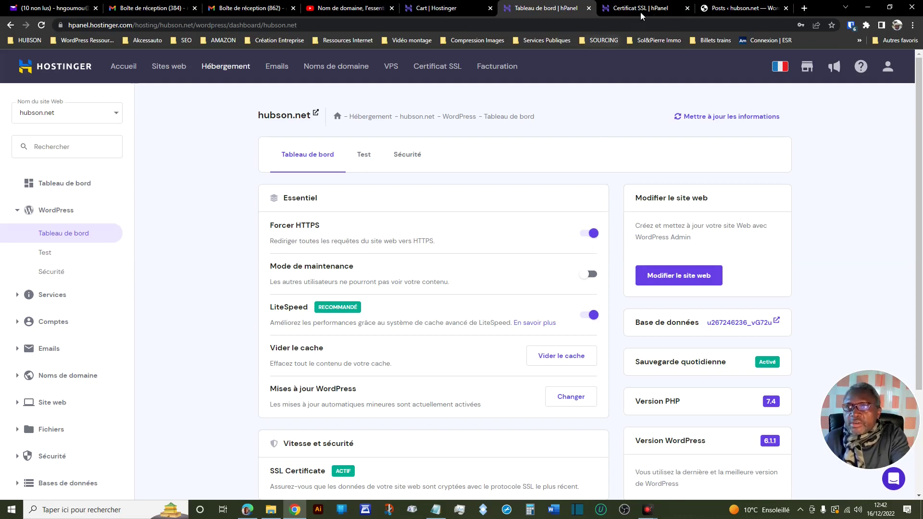
Step: Reload the WordPress admin page of hubson.net to check its connection security, then view the domain's SSL certificate page
left_click(720, 10)
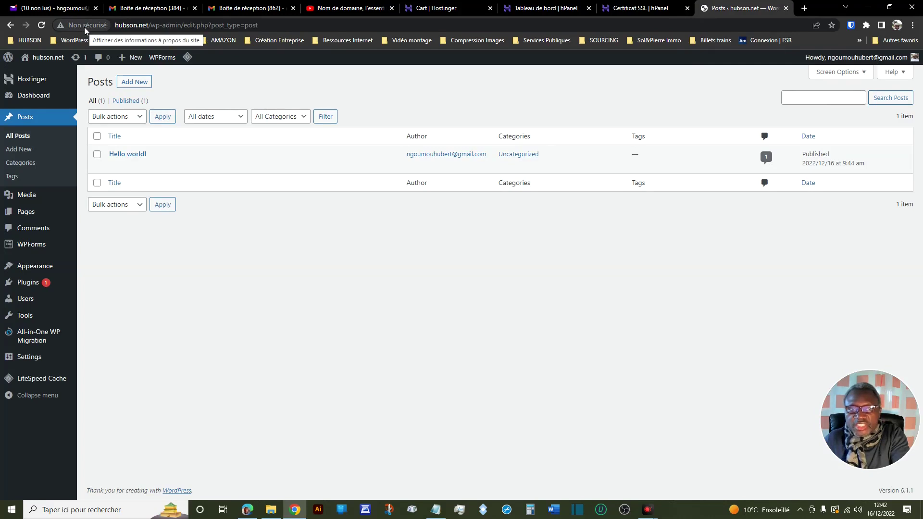
left_click(42, 25)
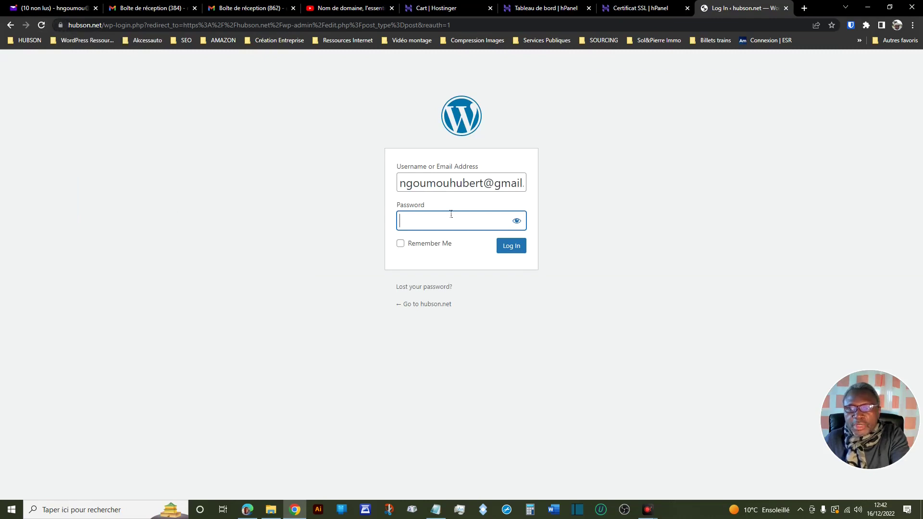
left_click(628, 11)
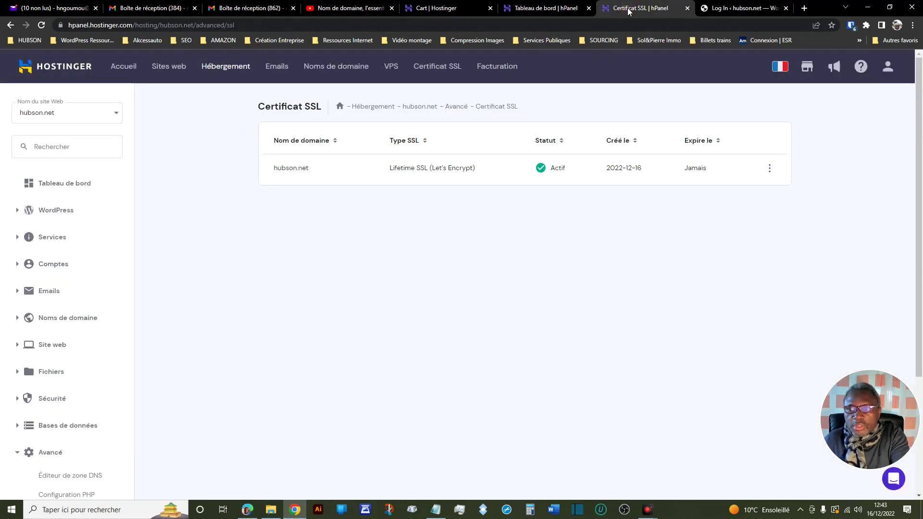
Step: Return to the WordPress dashboard of hubson.net and turn maintenance mode on, then off again
left_click(525, 11)
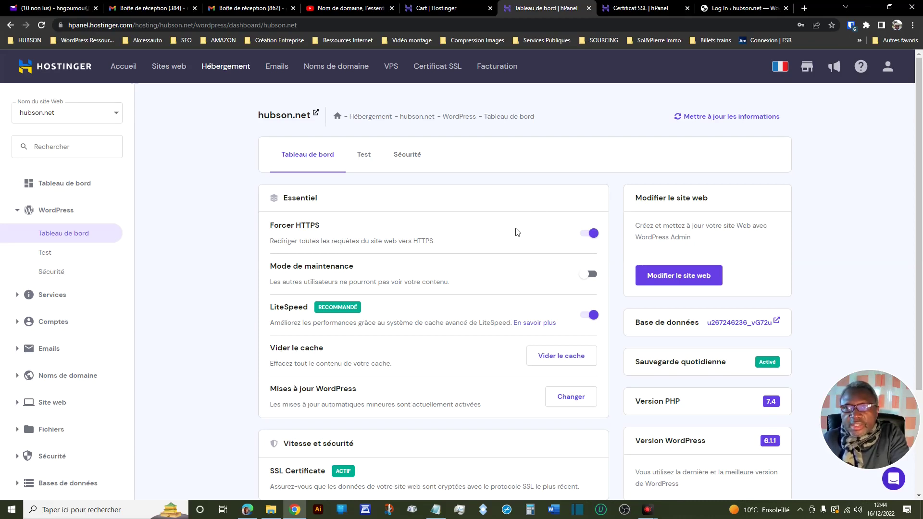
left_click(596, 275)
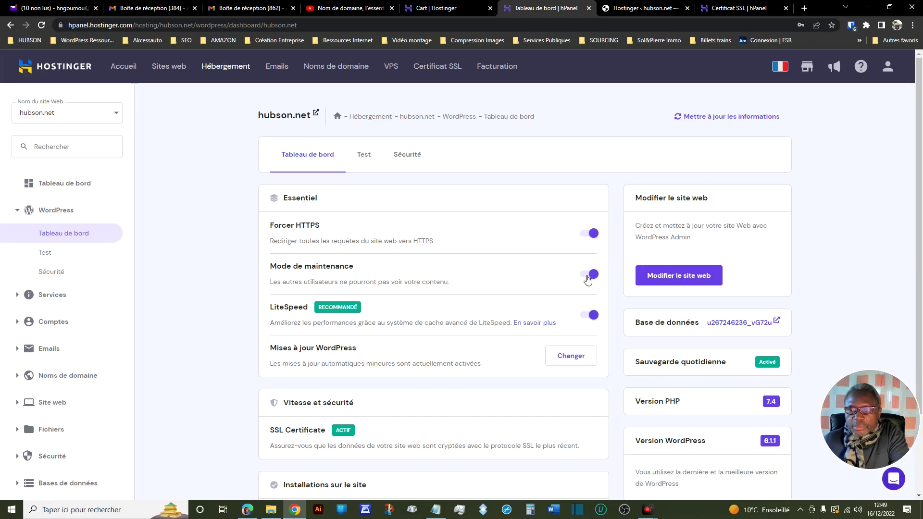
left_click(586, 278)
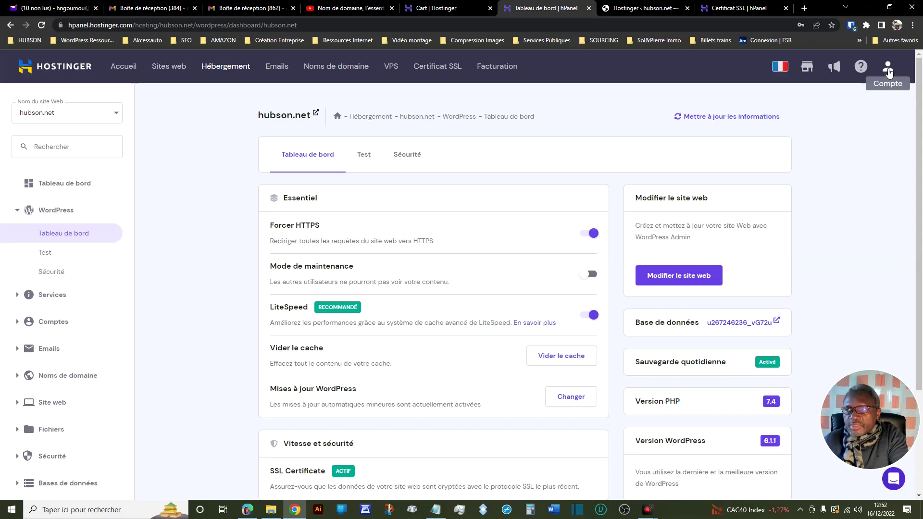
Step: Look through the account options, then review the essential, speed and security, and installation settings on the WordPress dashboard of hubson.net
left_click(888, 69)
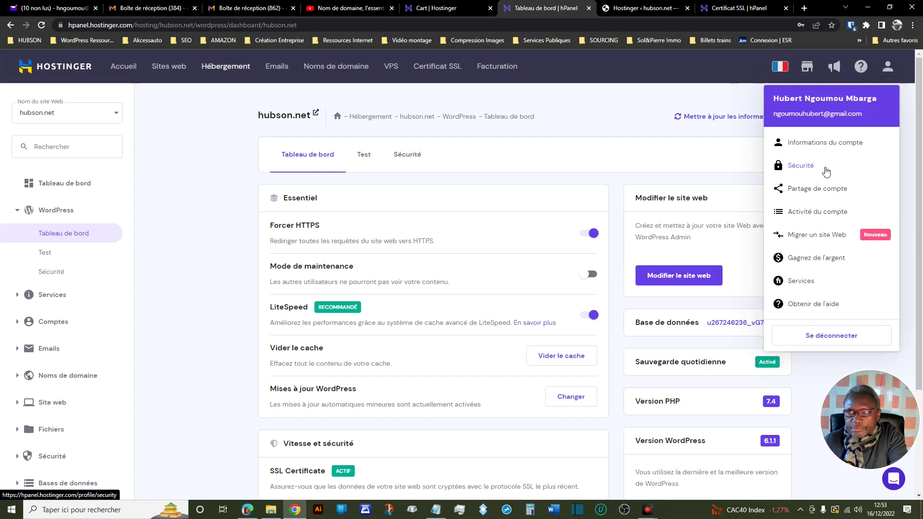
scroll(546, 248, "down", 3)
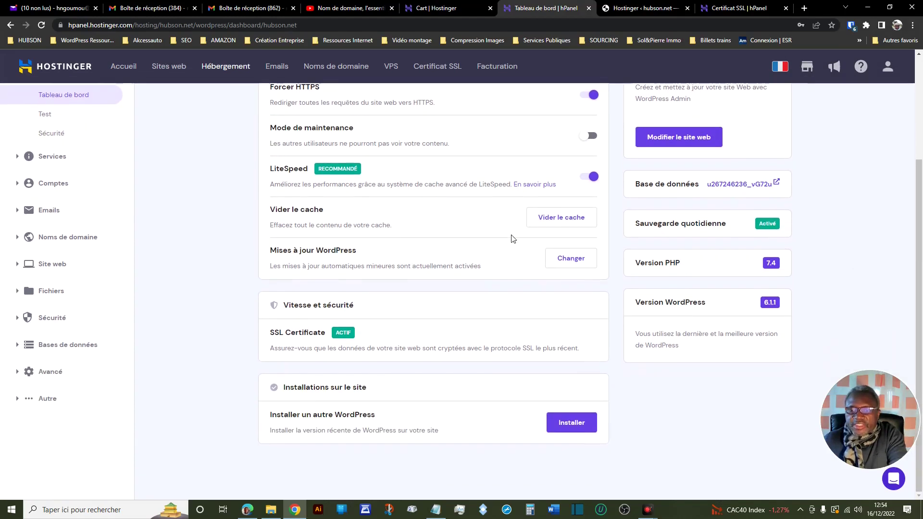
scroll(479, 293, "up", 3)
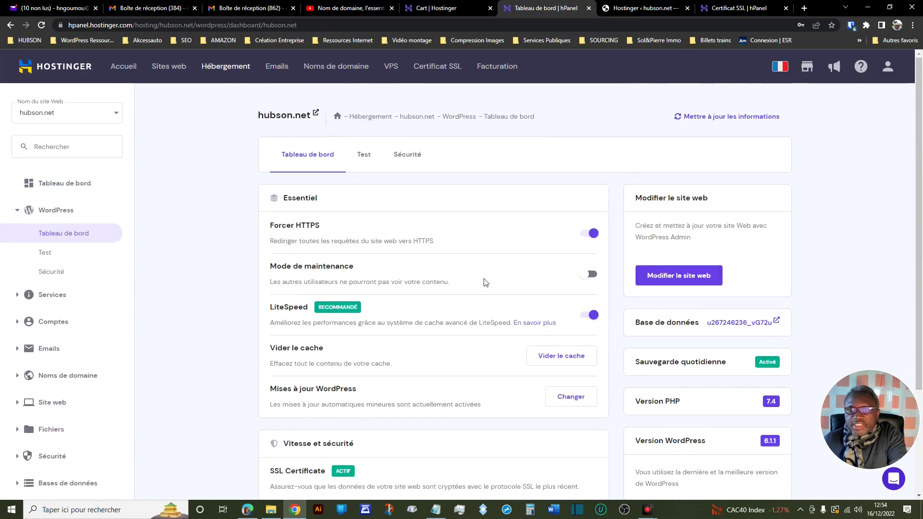
scroll(485, 281, "down", 3)
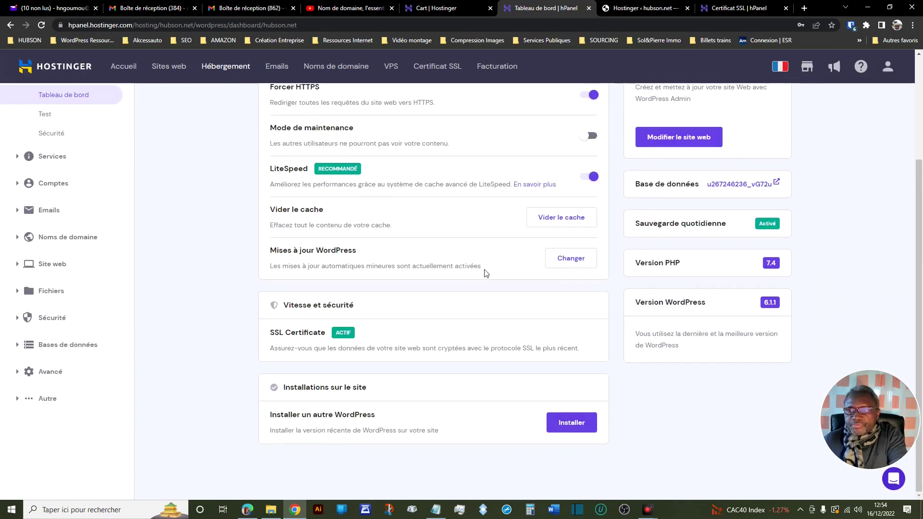
scroll(486, 273, "up", 3)
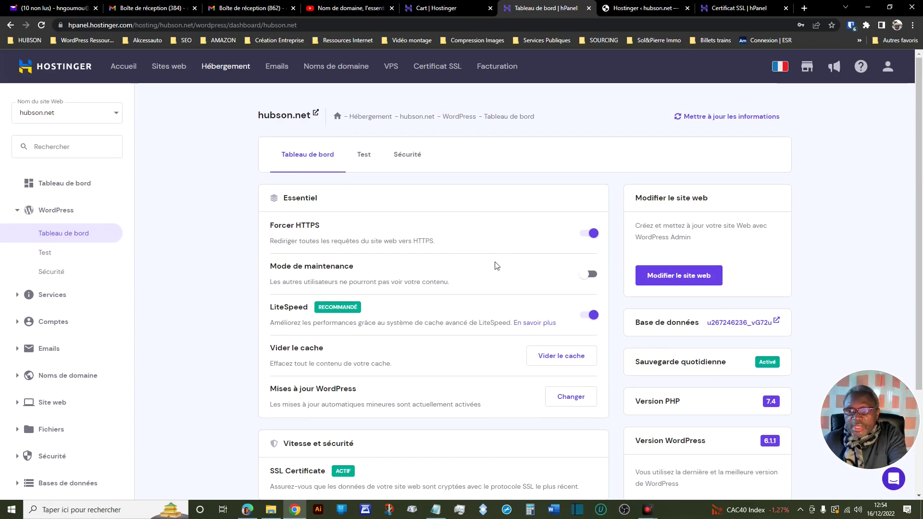
scroll(495, 268, "down", 1)
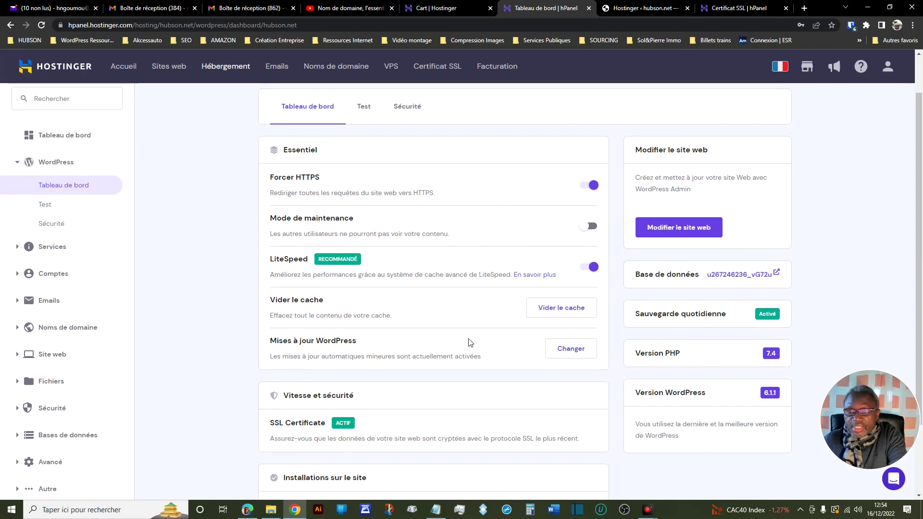
scroll(466, 326, "down", 2)
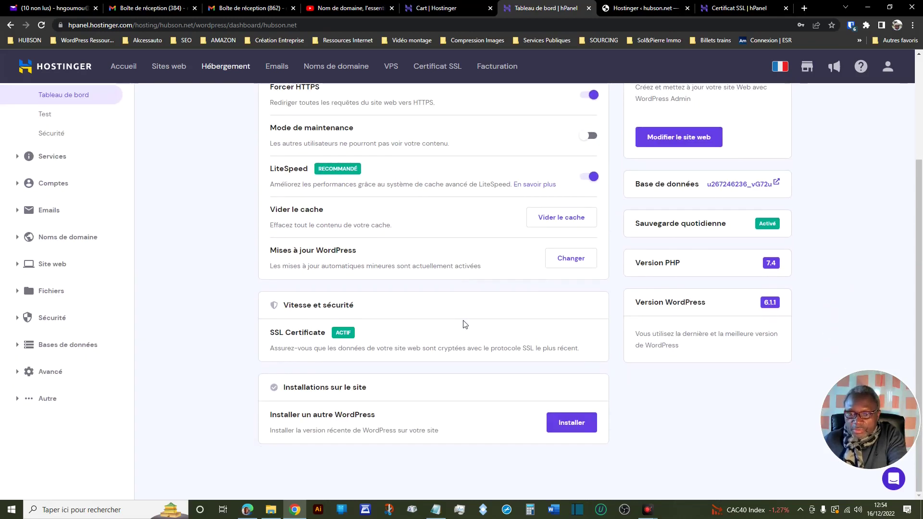
scroll(464, 324, "up", 3)
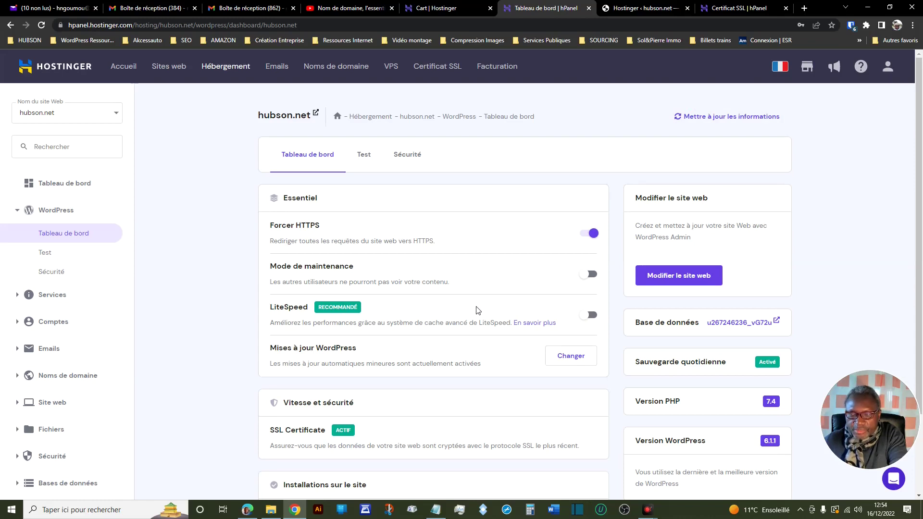
Step: View the list of email services, then return to the account home page and manage the WordPress Business Hosting plan
left_click(279, 69)
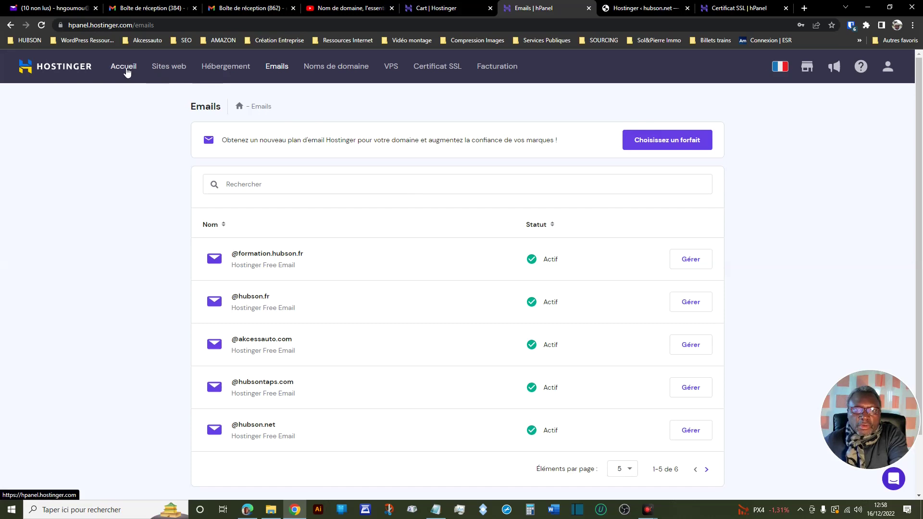
left_click(126, 71)
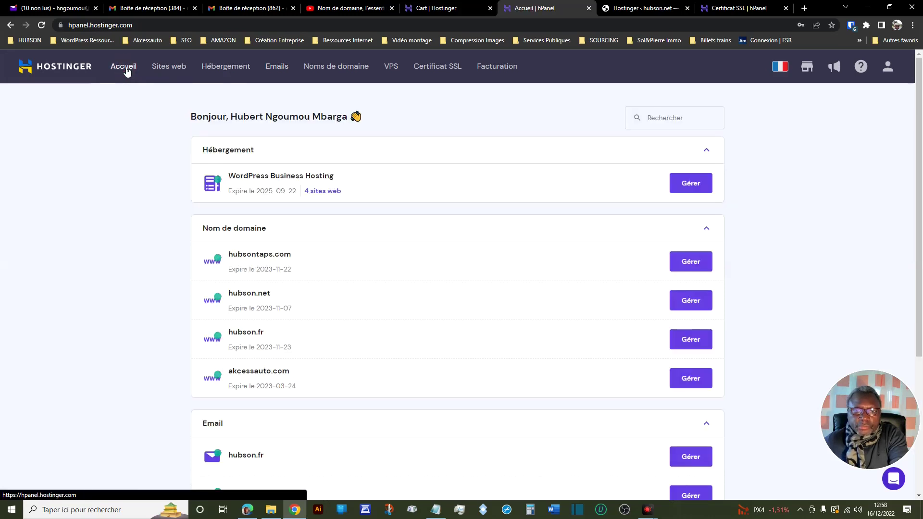
left_click(695, 186)
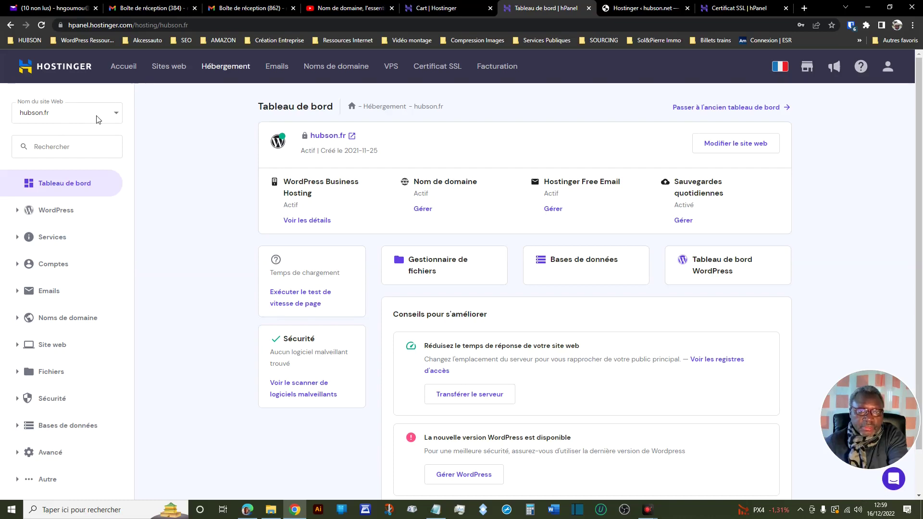
Step: Switch the managed website to hubson.net and open it for editing in WordPress
left_click(117, 113)
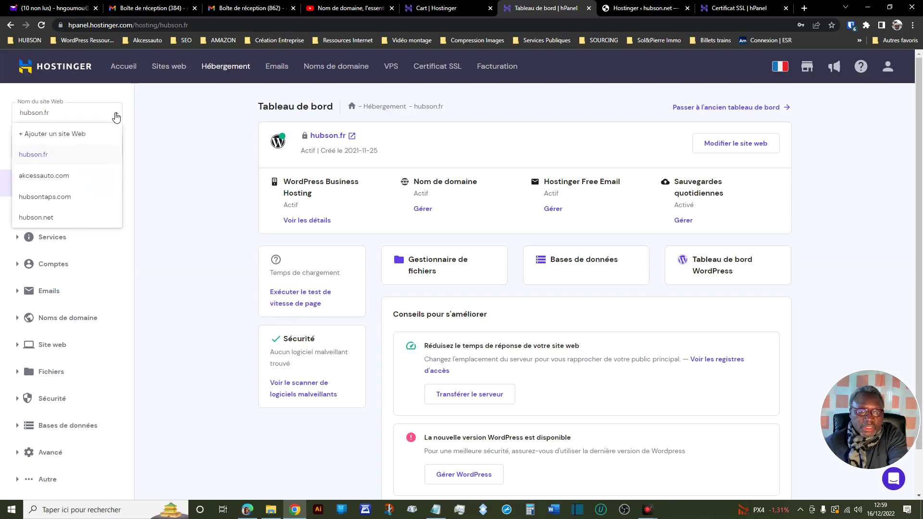
left_click(43, 219)
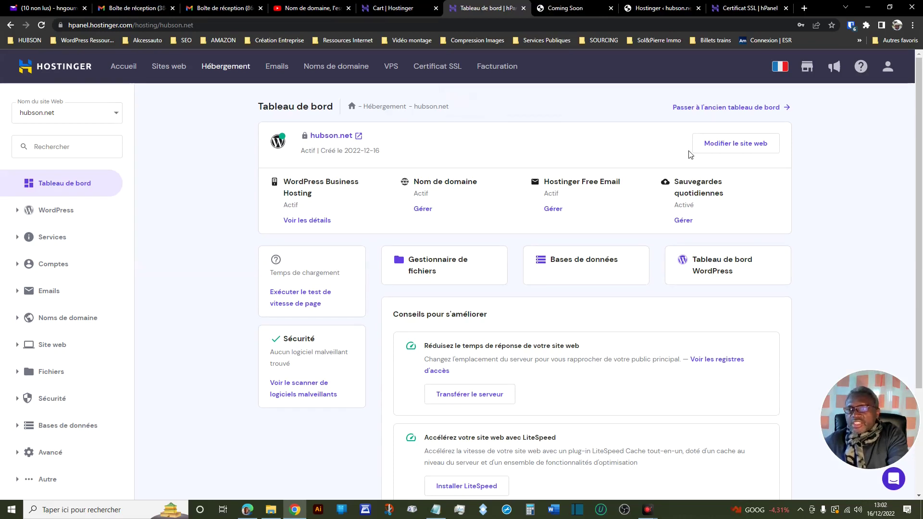
left_click(736, 146)
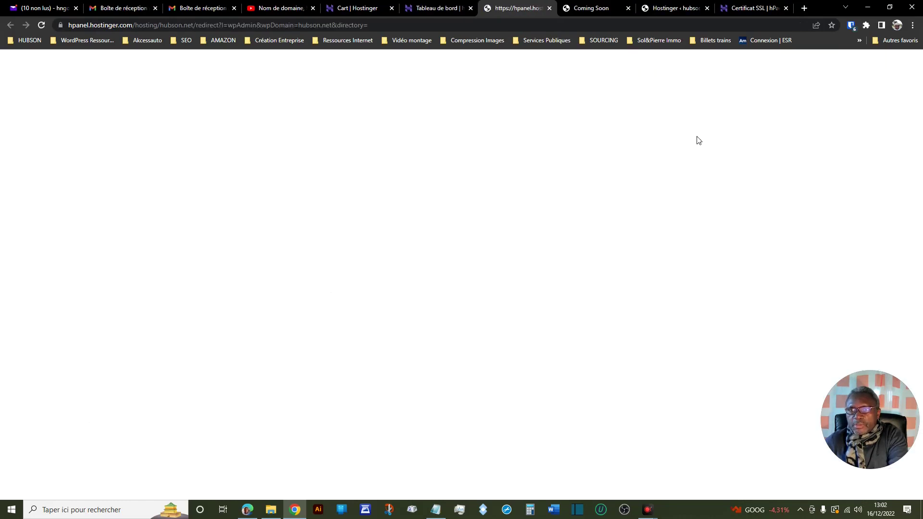